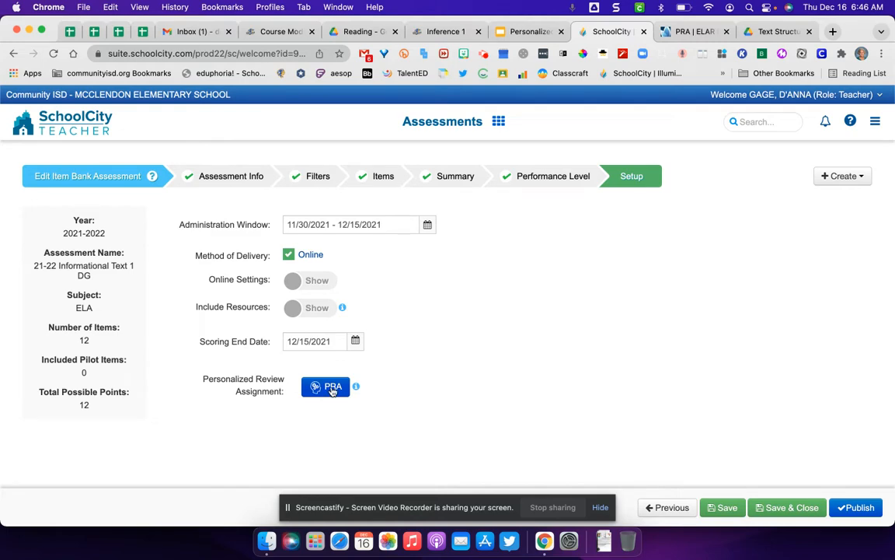
- Open the assessment's Personalized Review Assignment, dismiss the notice and start choosing a resource for standard LA.4.6.F
left_click(329, 392)
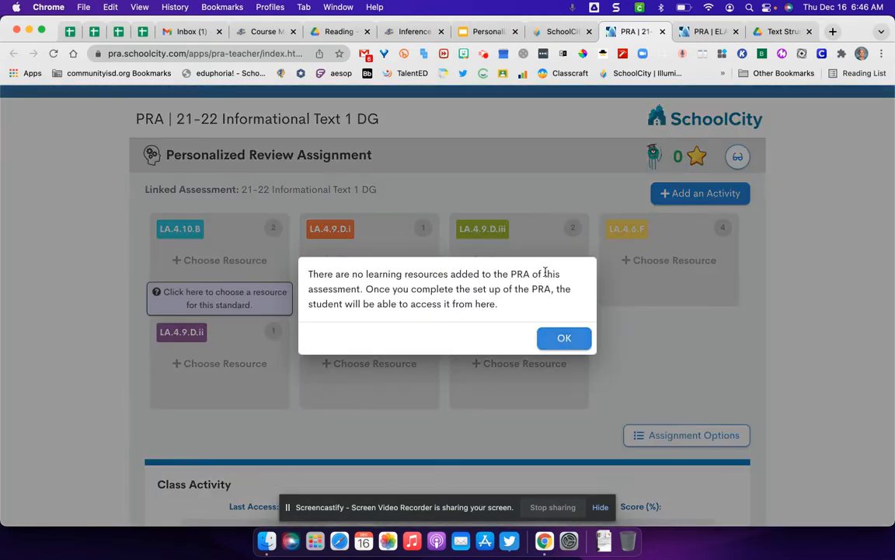
left_click(565, 340)
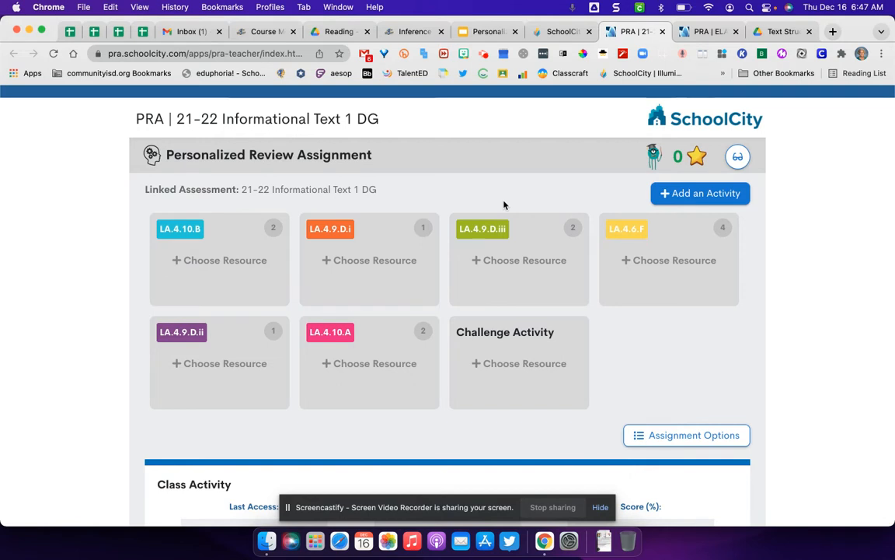
left_click(673, 263)
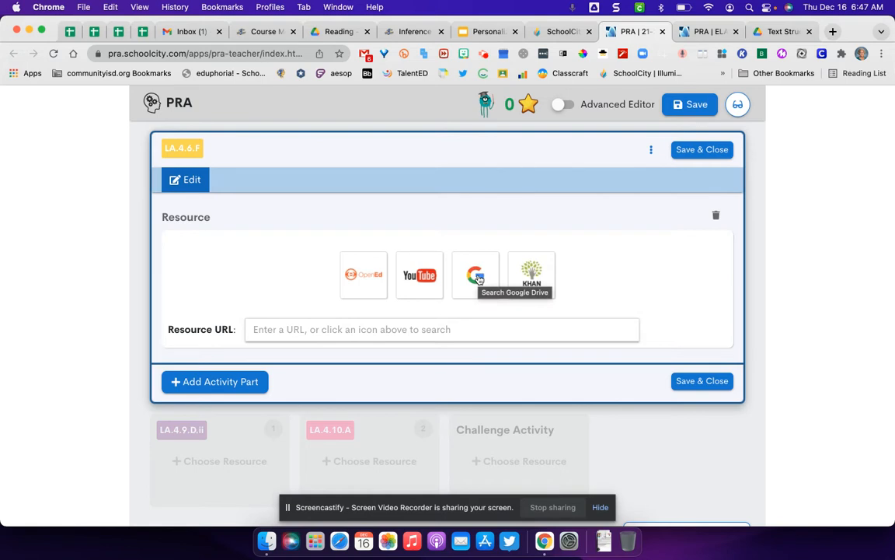
- Search YouTube for "inference" videos instead of using the standard's code as the keyword
left_click(418, 277)
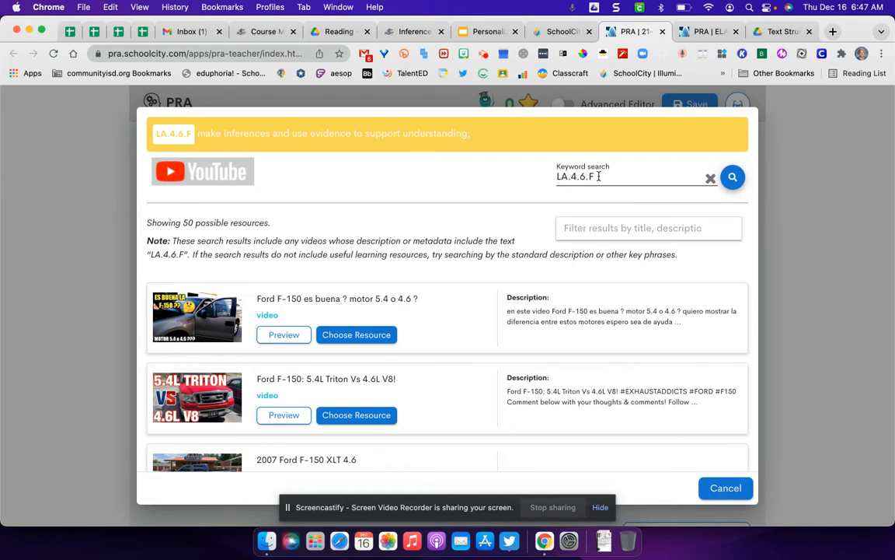
left_click_drag(602, 177, 539, 176)
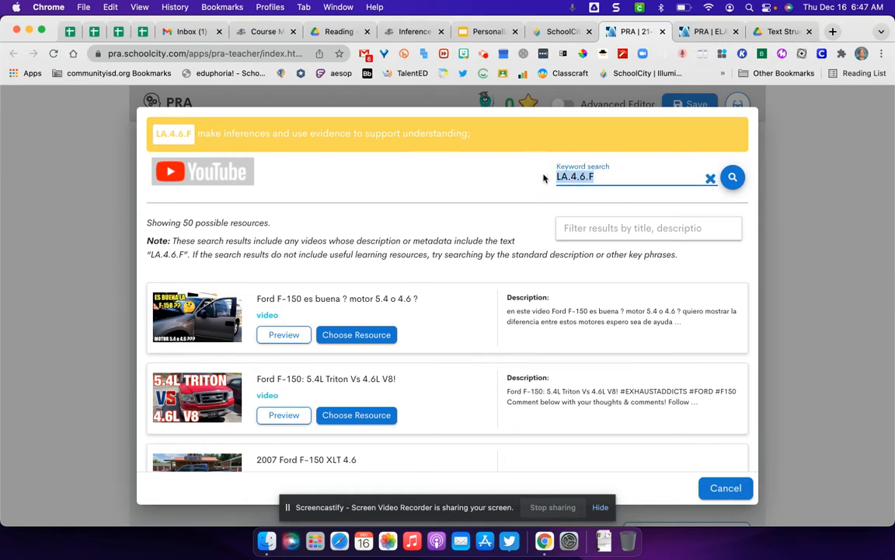
type("inference")
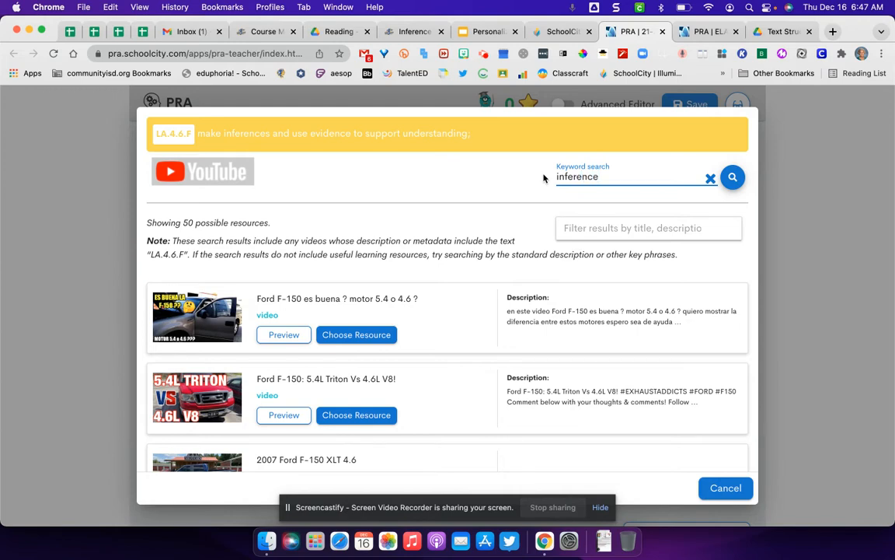
key("Return")
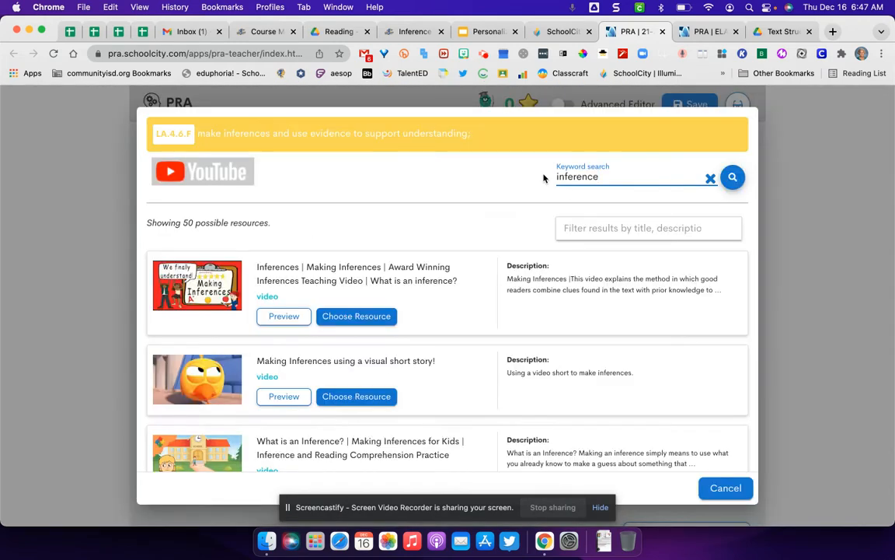
- Look through the inference videos and choose the "Making Inferences" video with the magnifying glass thumbnail as the LA.4.6.F resource
scroll(456, 303, "down", 5)
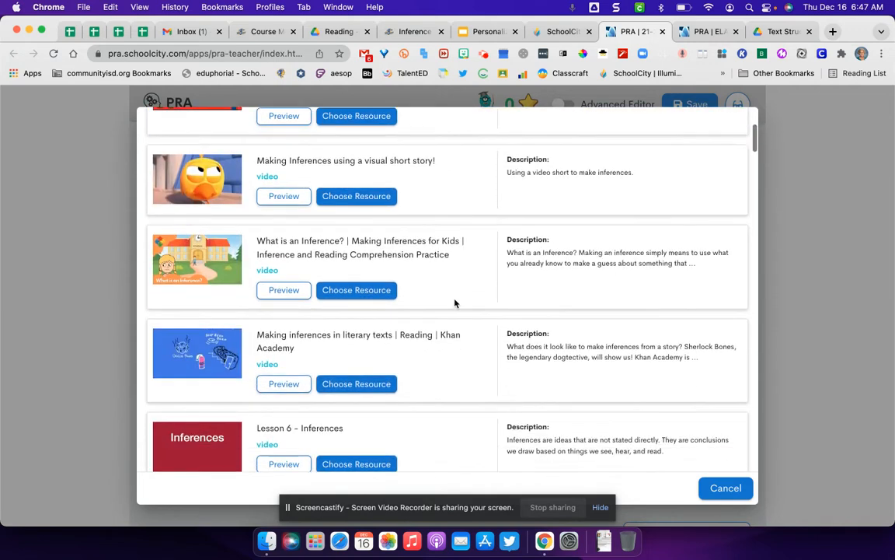
scroll(456, 303, "up", 4)
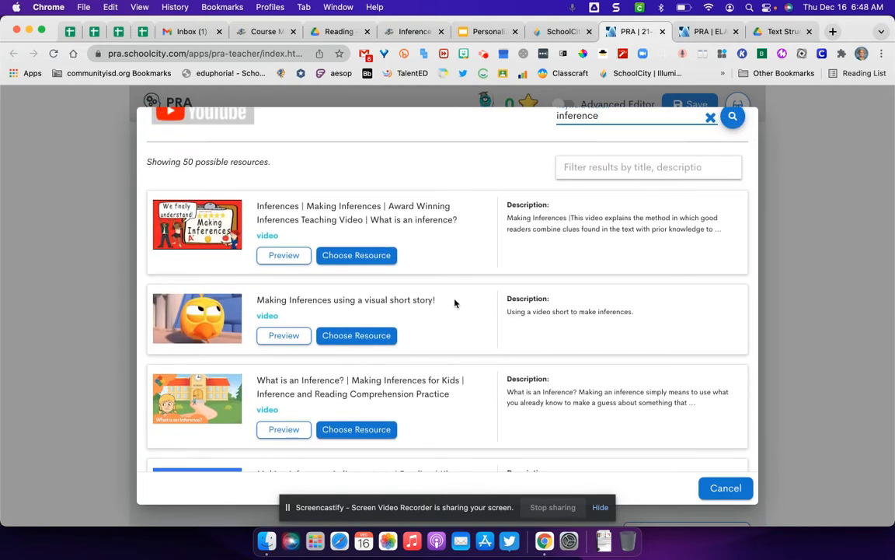
scroll(456, 303, "down", 15)
scroll(456, 303, "down", 13)
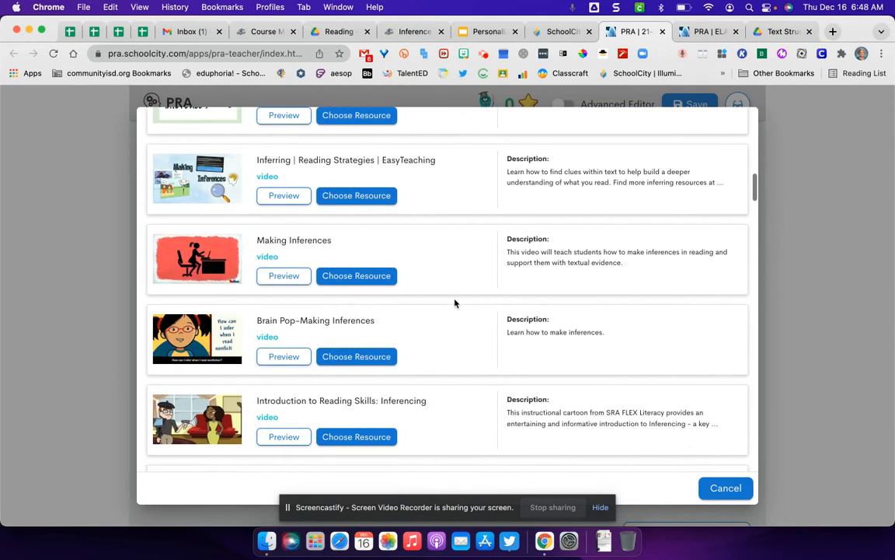
scroll(455, 303, "down", 12)
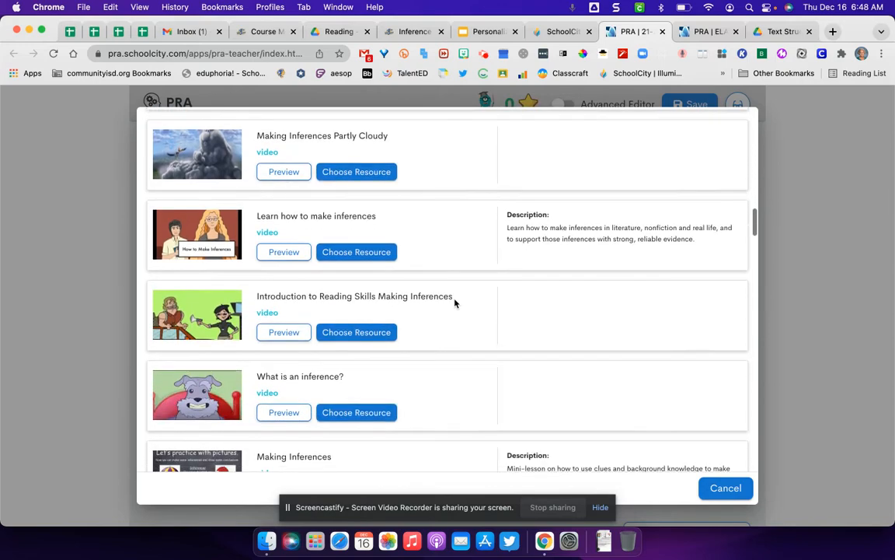
scroll(455, 303, "up", 15)
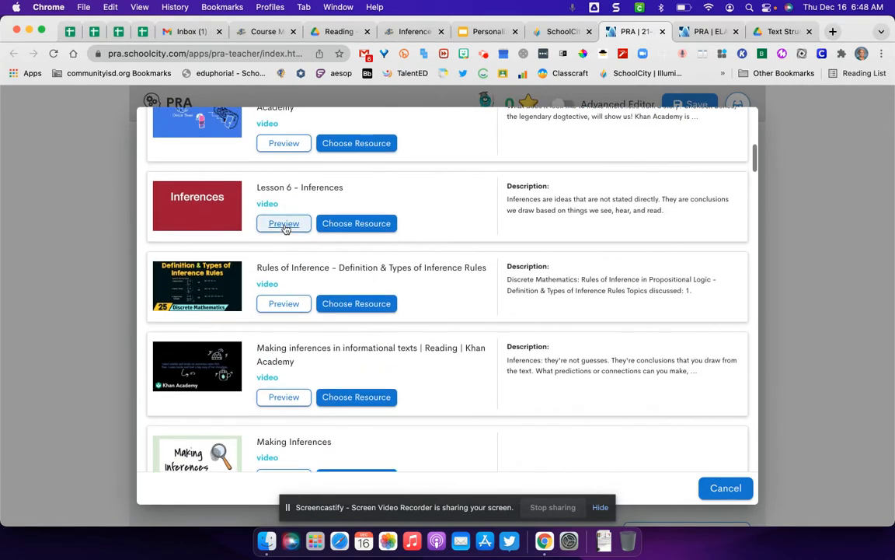
scroll(423, 238, "up", 5)
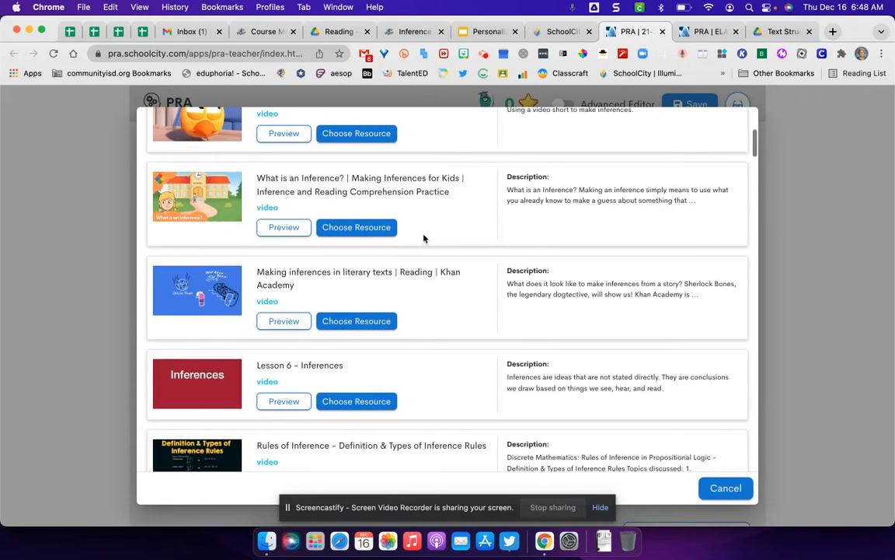
scroll(424, 239, "up", 3)
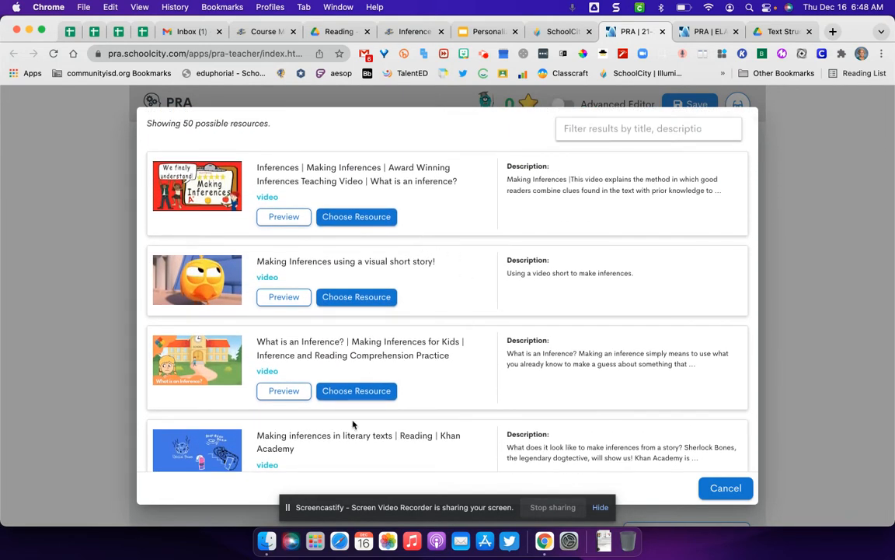
scroll(404, 430, "down", 1)
scroll(405, 430, "down", 2)
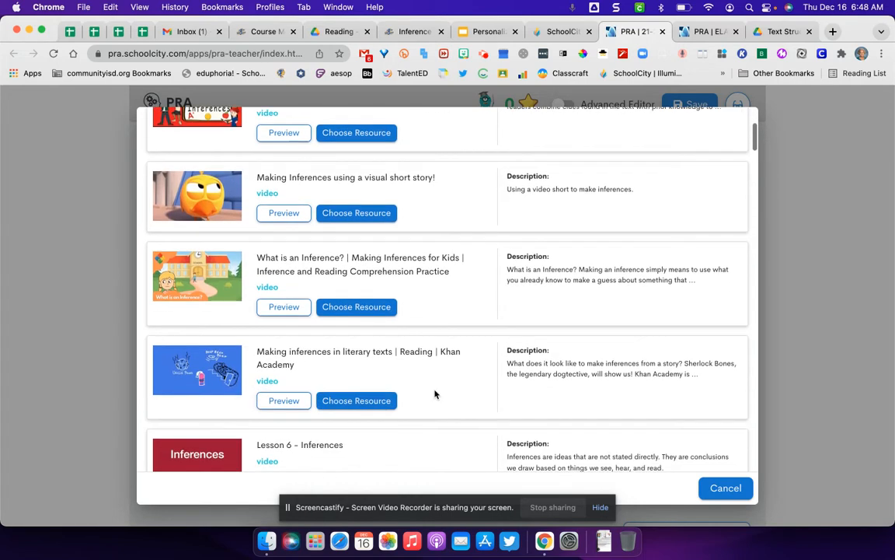
scroll(407, 392, "down", 5)
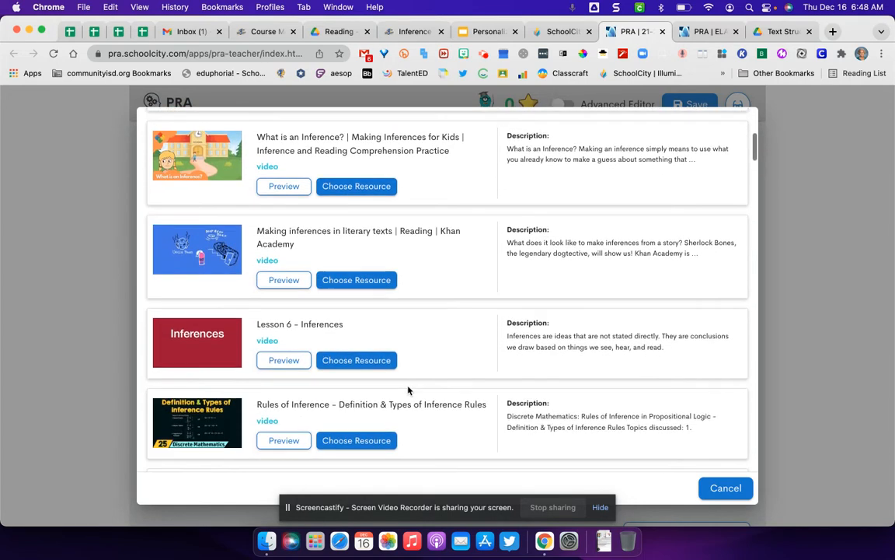
scroll(408, 391, "down", 3)
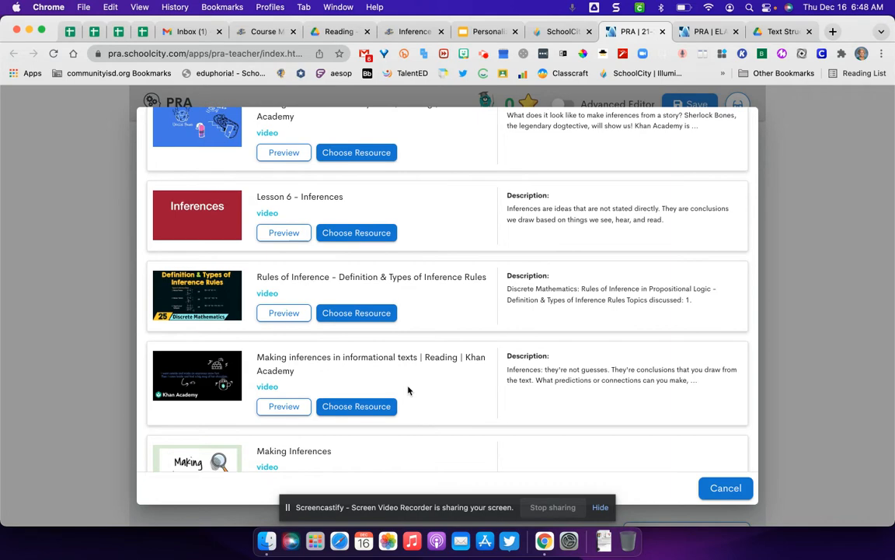
scroll(408, 390, "down", 1)
scroll(408, 390, "down", 2)
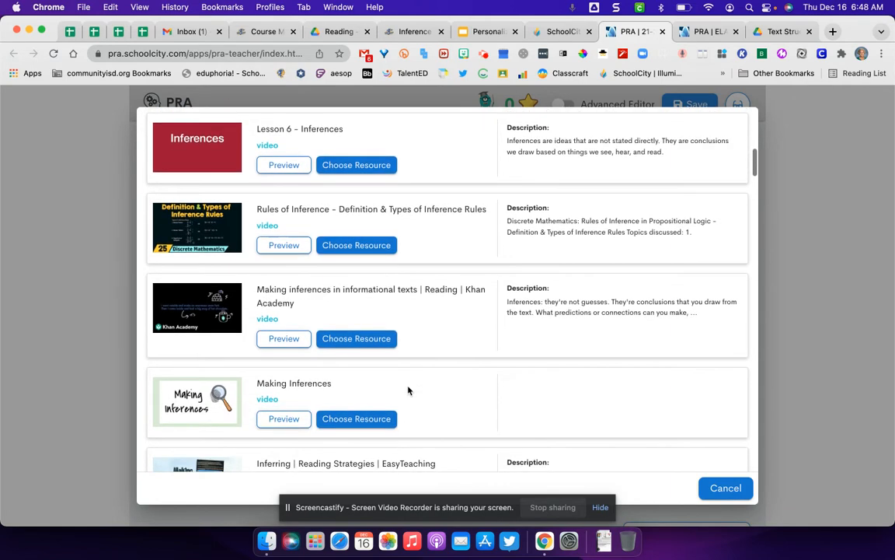
left_click(358, 420)
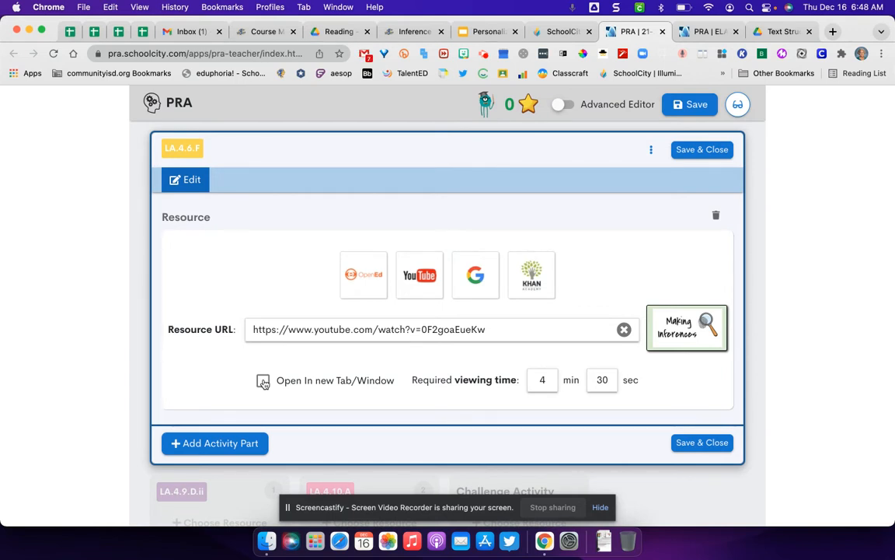
scroll(262, 382, "down", 2)
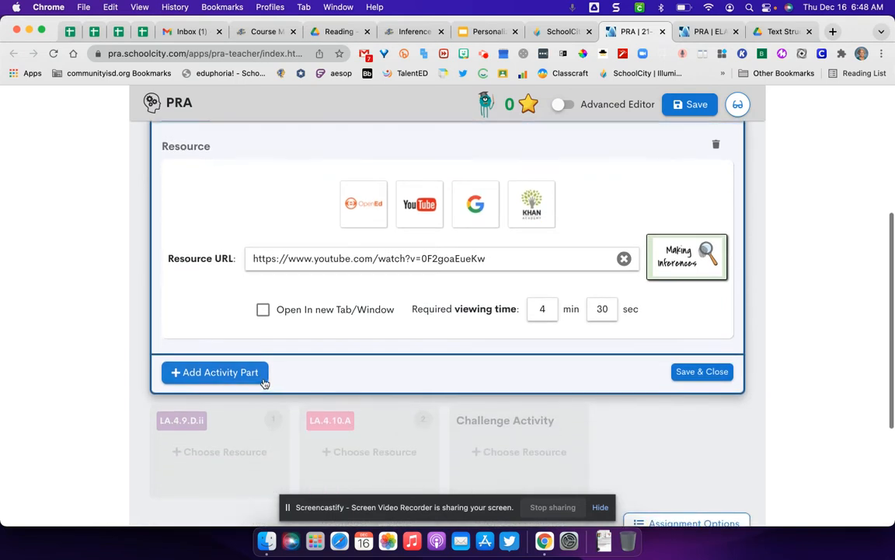
left_click(211, 376)
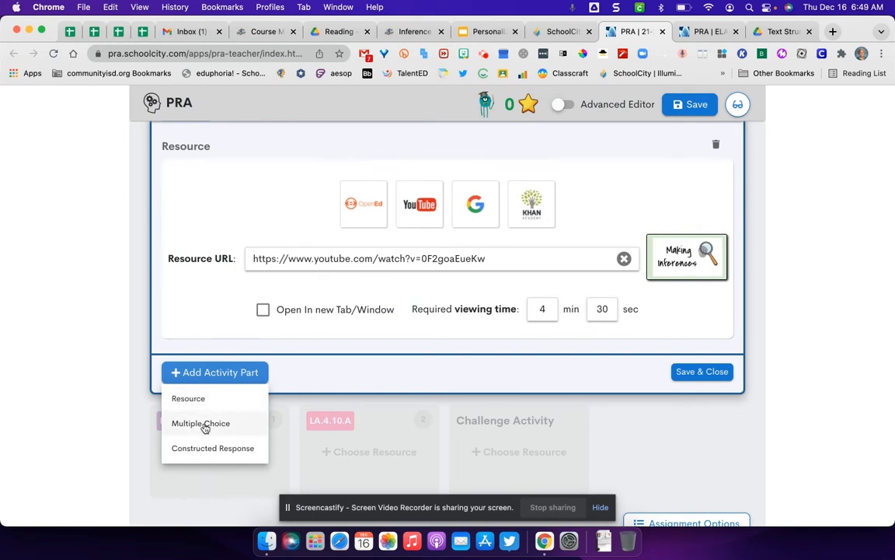
left_click(202, 426)
scroll(264, 419, "down", 2)
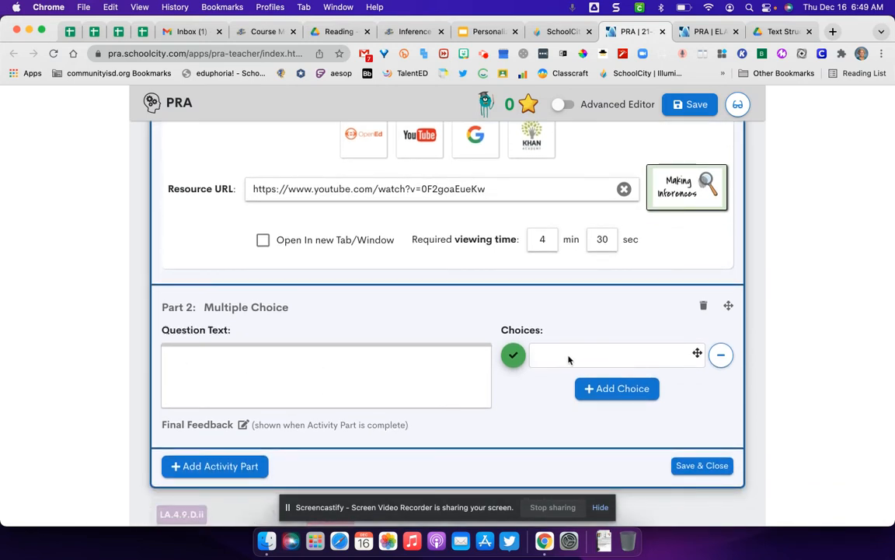
left_click(703, 307)
left_click(224, 303)
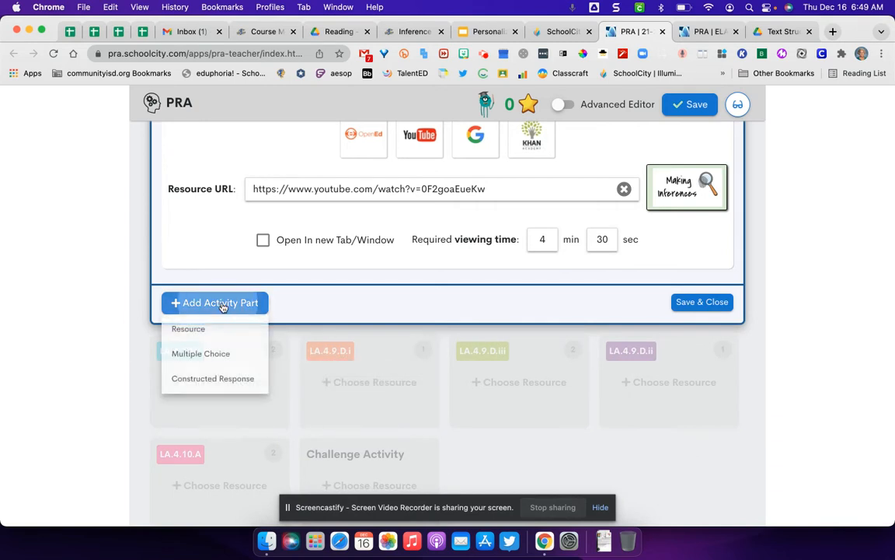
left_click(194, 330)
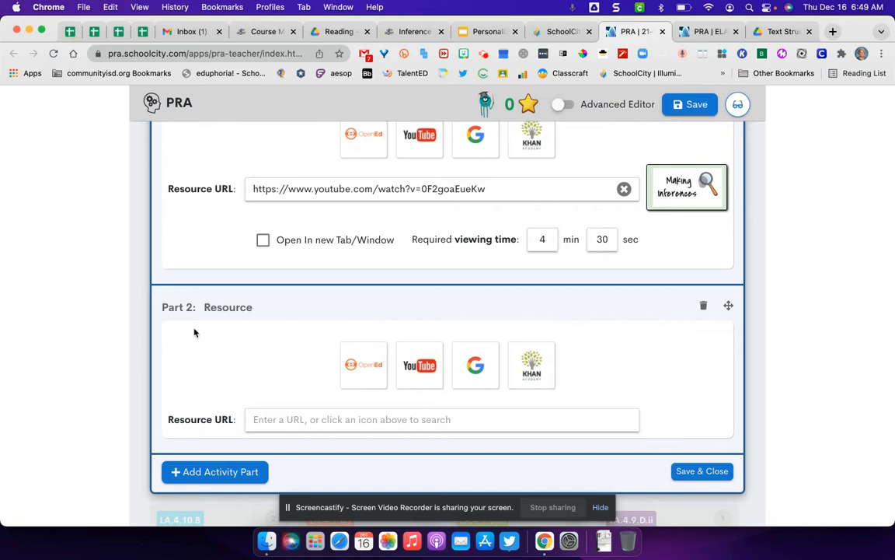
left_click(410, 32)
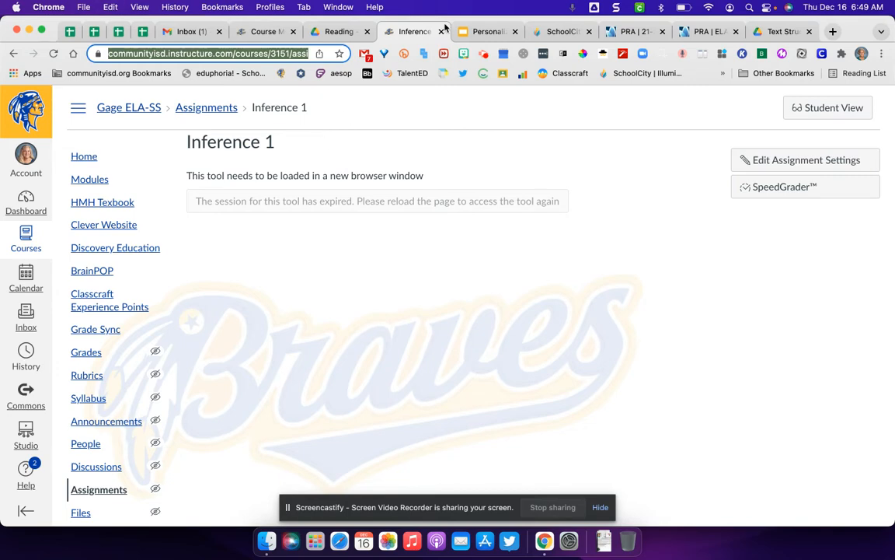
left_click(558, 31)
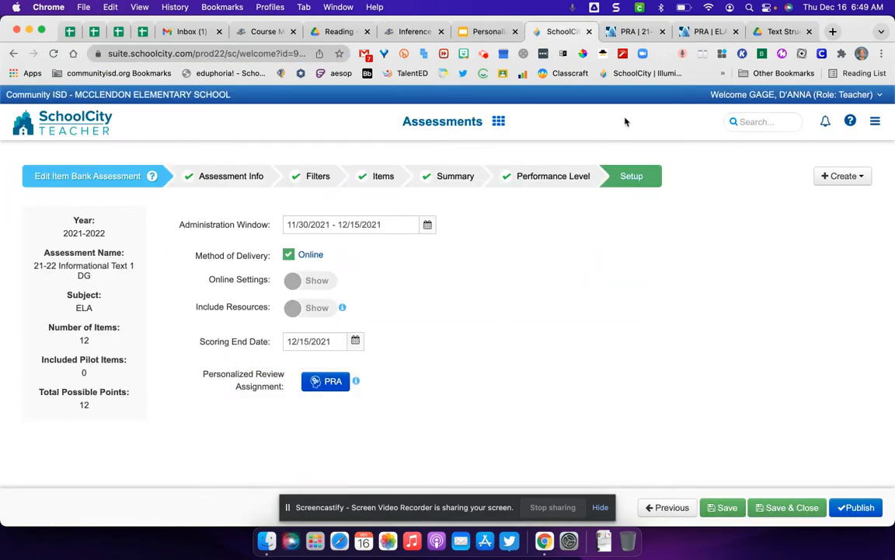
left_click(634, 31)
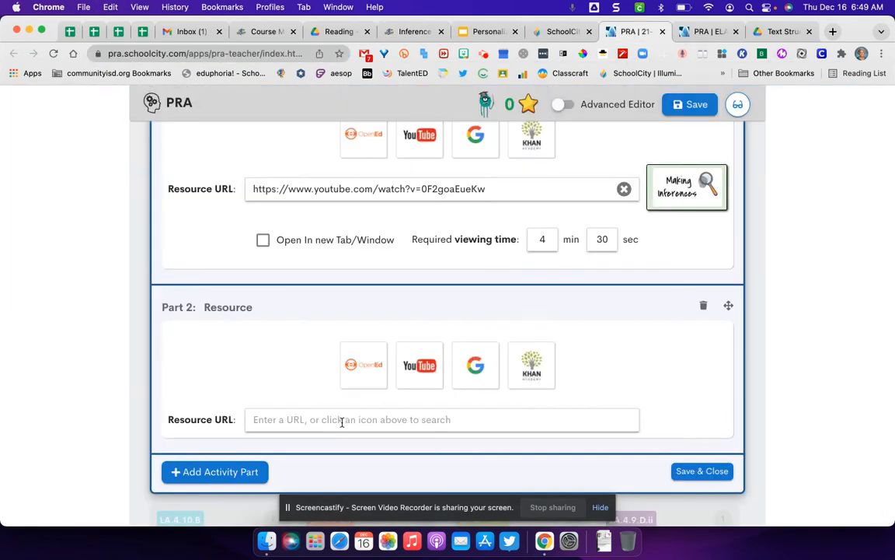
type("https://communityisd.instructure.com/courses/3151/assignments/166102")
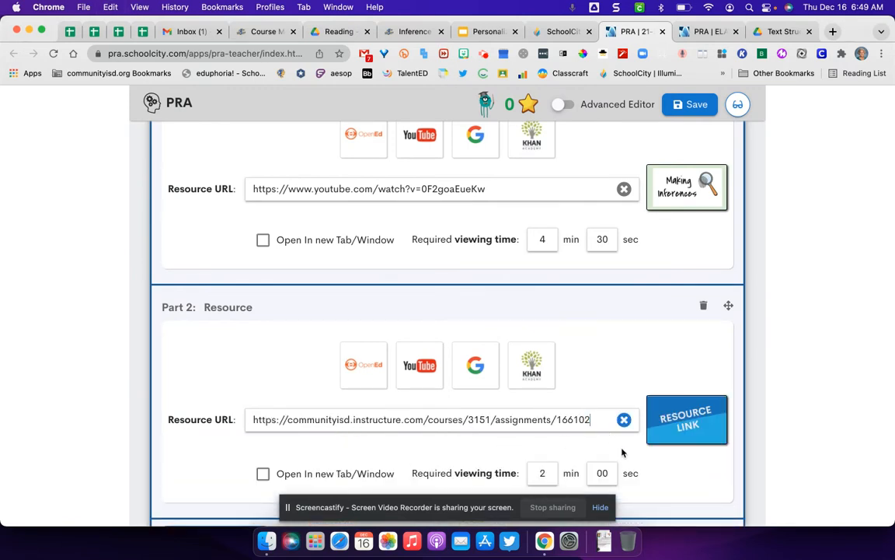
- Set the part 2 resource to open in a new tab or window, and save and close the LA.4.6.F activity
scroll(488, 422, "down", 2)
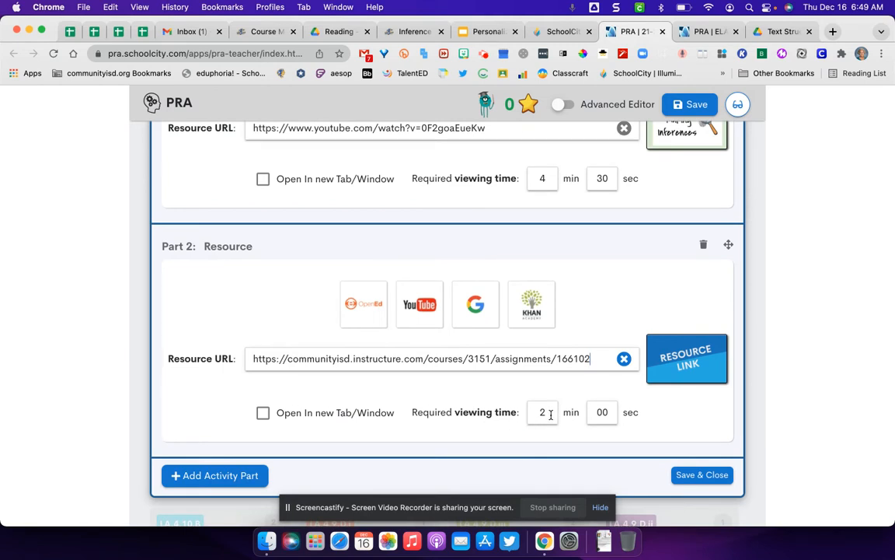
left_click(264, 415)
left_click(694, 476)
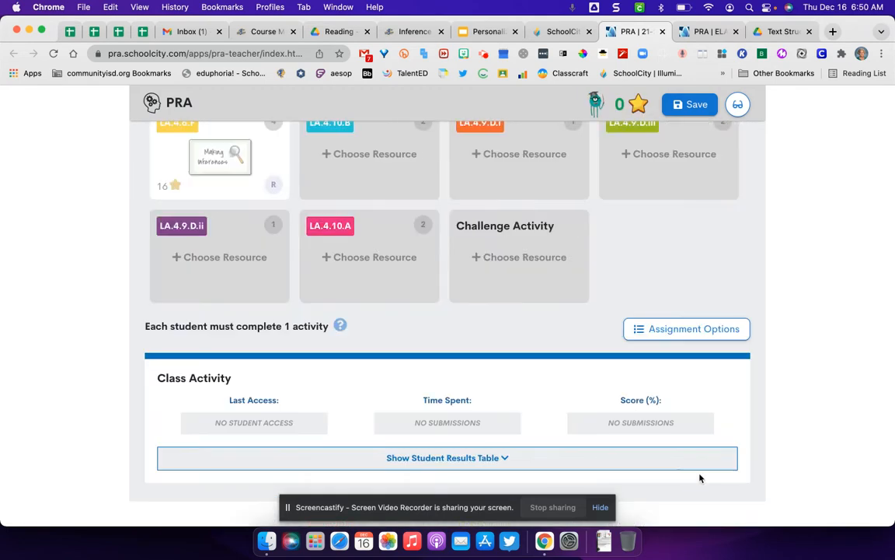
- Start the student preview of the review assignment and examine part 1 of the LA.4.6.F activity, including its timer and video
scroll(700, 478, "up", 3)
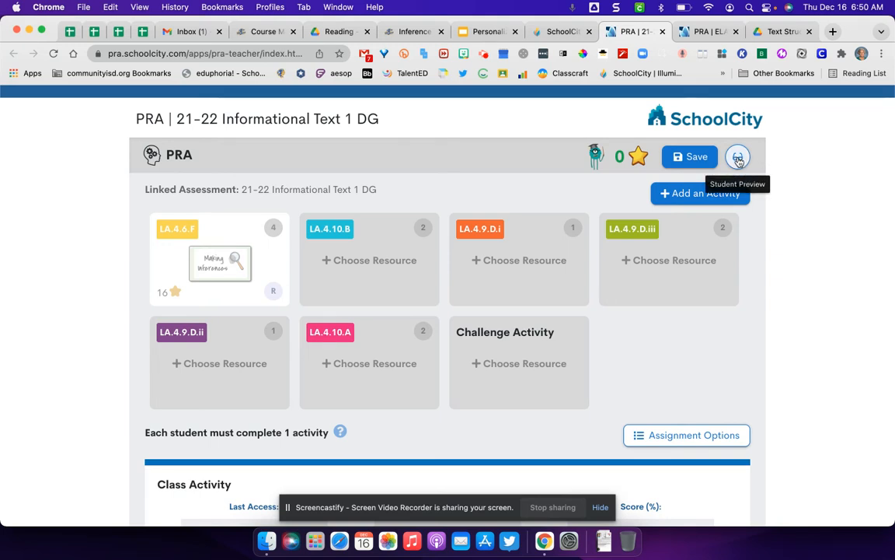
left_click(737, 159)
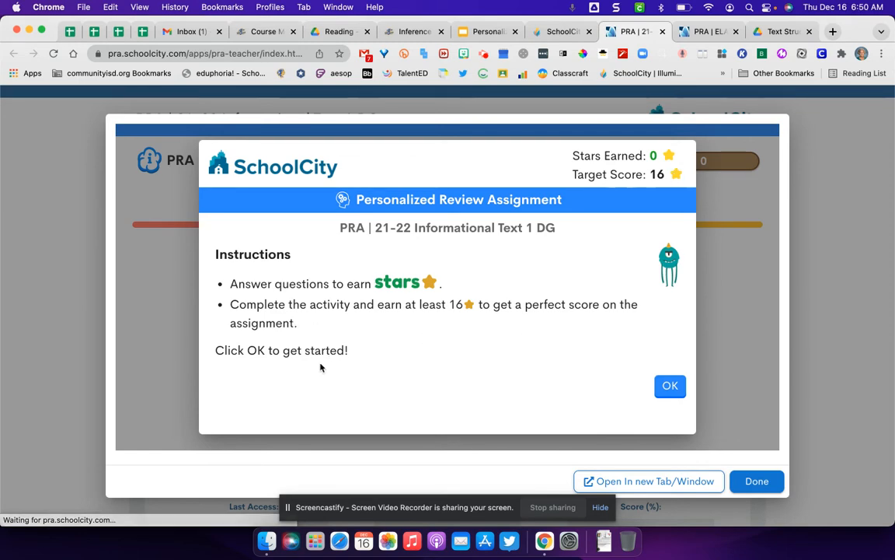
left_click(670, 386)
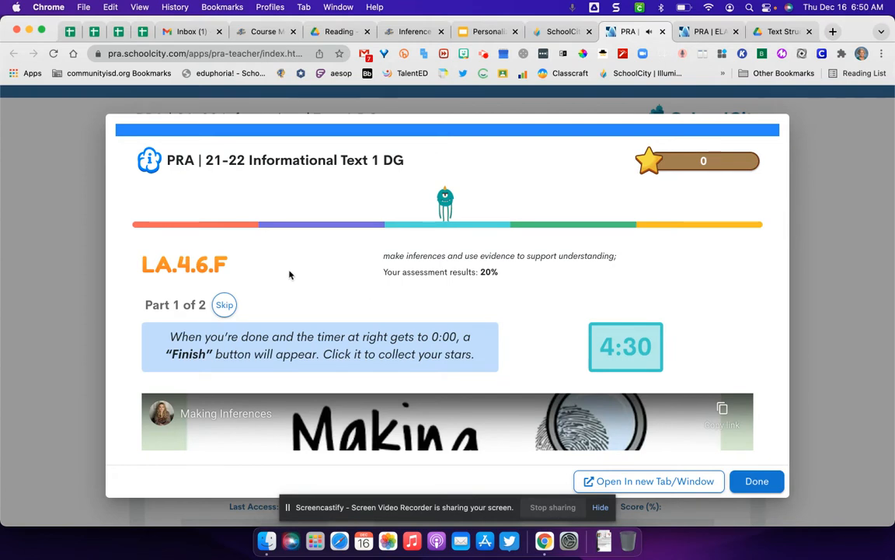
scroll(331, 274, "down", 5)
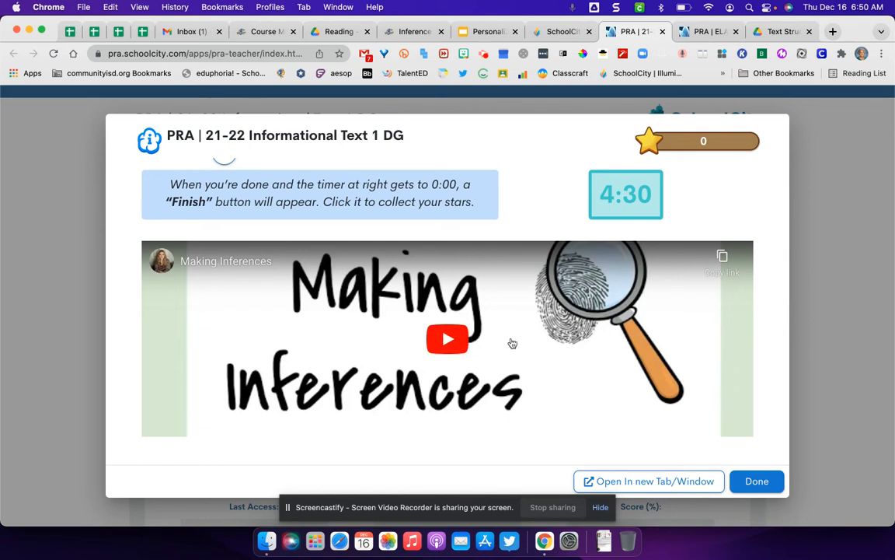
scroll(512, 343, "down", 1)
scroll(511, 344, "up", 2)
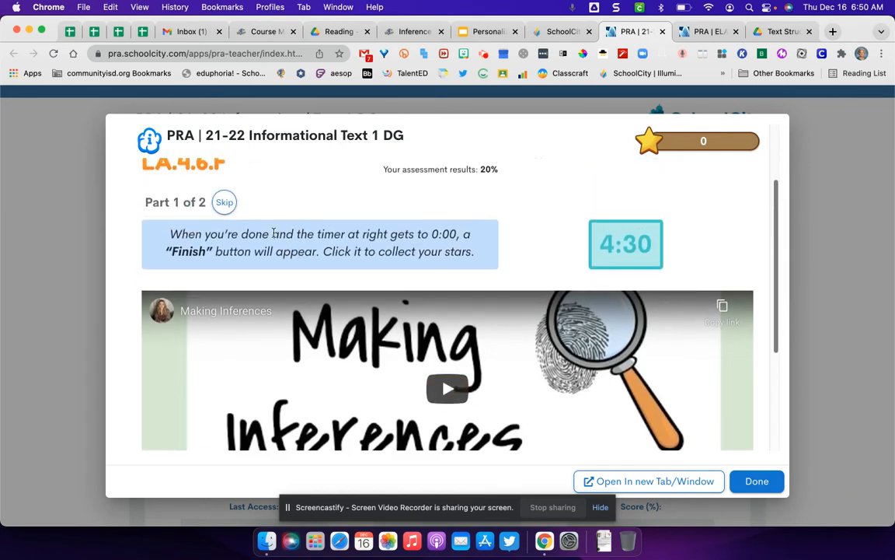
- Skip part 1 of the LA.4.6.F activity in the student preview and rate its resource as Very helpful
left_click(224, 203)
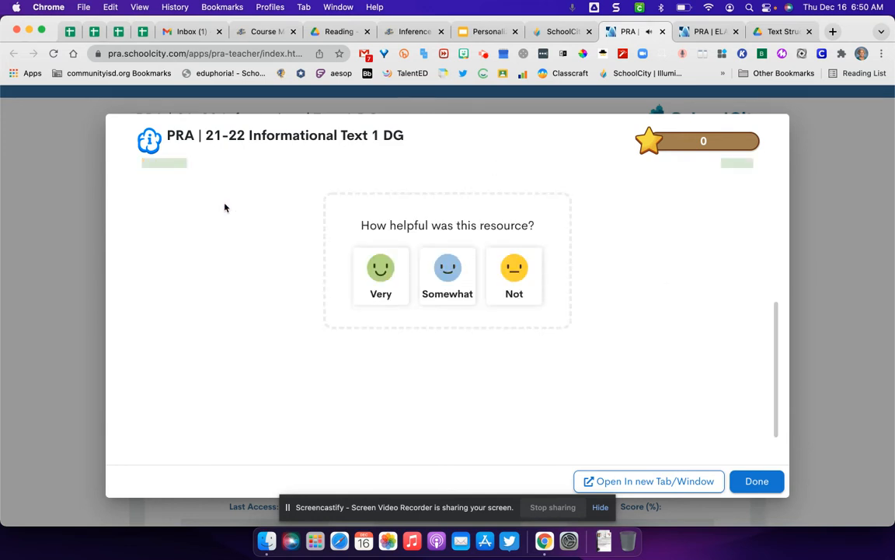
left_click(386, 280)
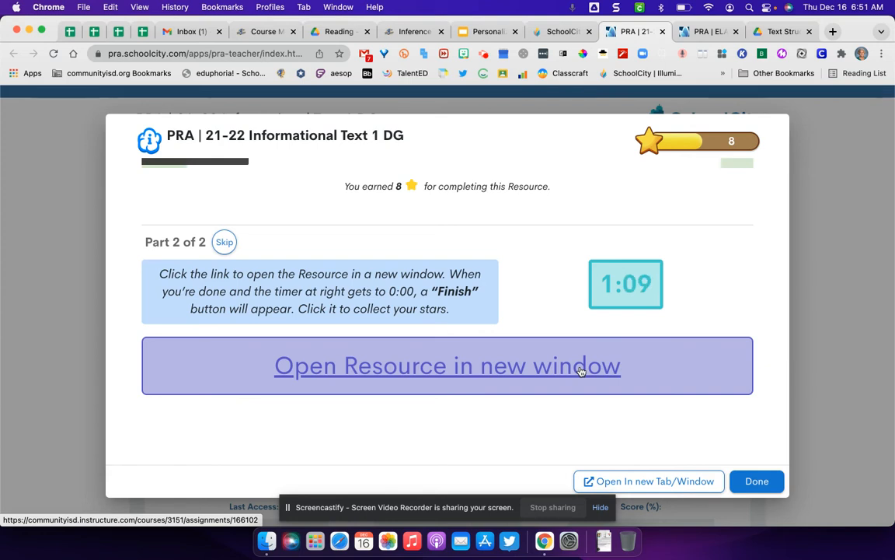
- Open the part 2 Canvas resource in a new window, return to the review assignment and close the student preview
left_click(431, 372)
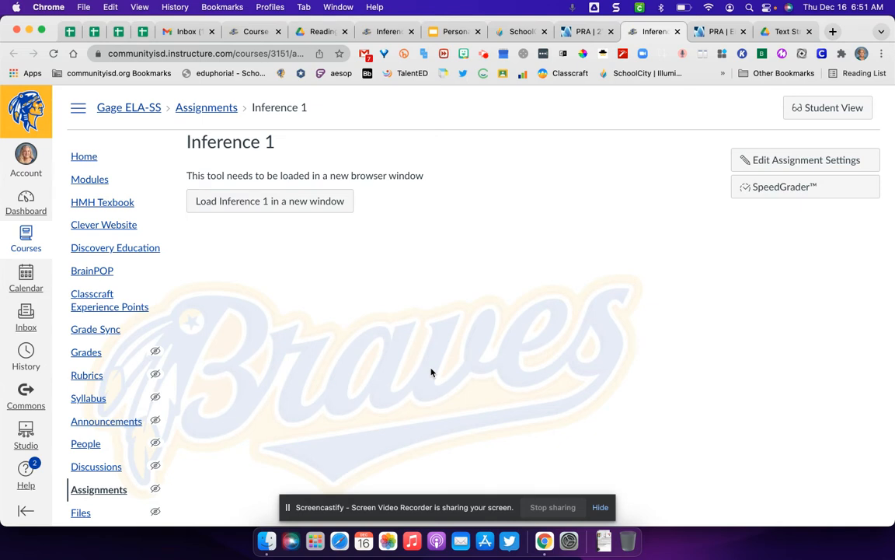
left_click(579, 32)
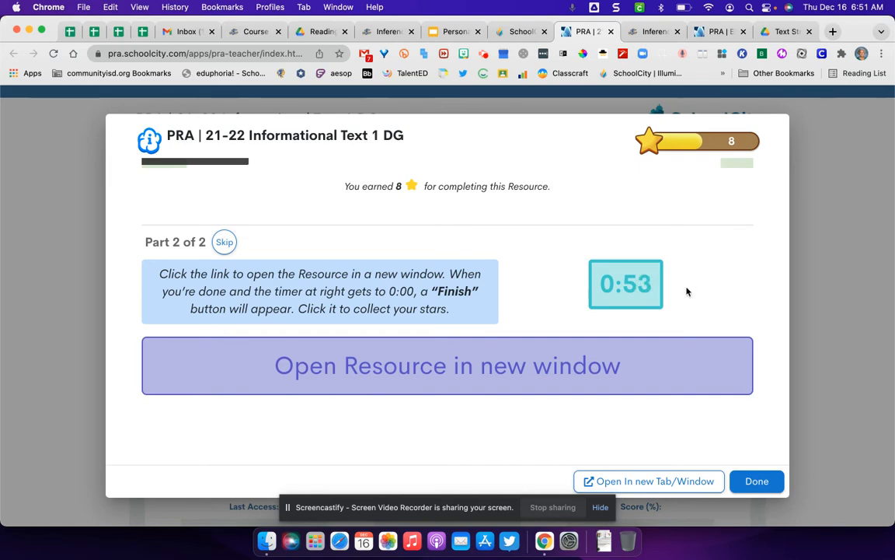
left_click(753, 482)
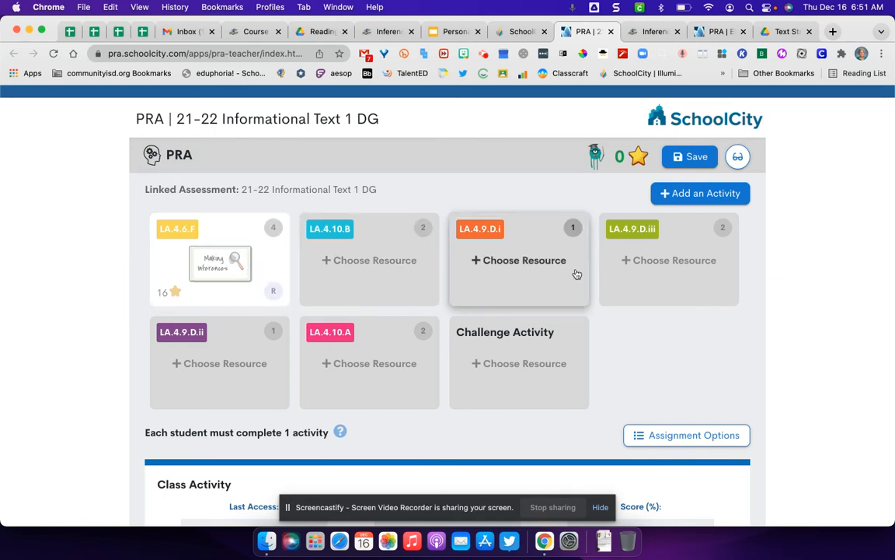
- Show the assignment options of the 21-22 Informational Text 1 DG review assignment and look over its activity limits, threshold and order settings
scroll(690, 345, "down", 3)
left_click(688, 345)
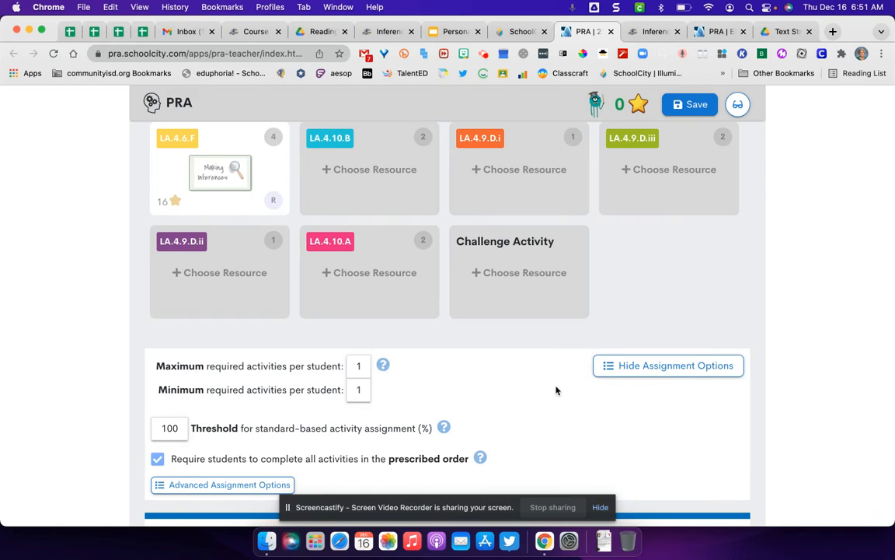
scroll(558, 389, "up", 3)
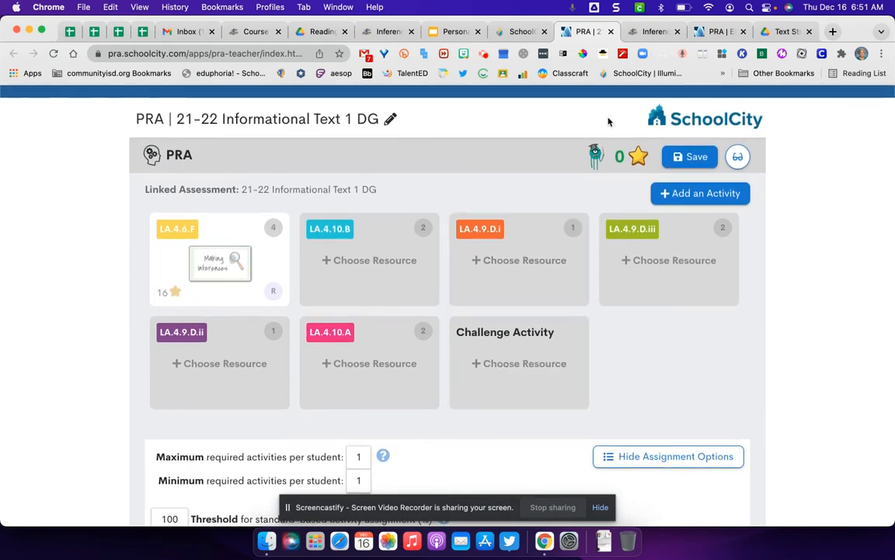
- Switch to the ELAR Gage Fall Assessment 1 review assignment and examine its chosen resources, required activity limits, threshold and order setting
left_click(717, 34)
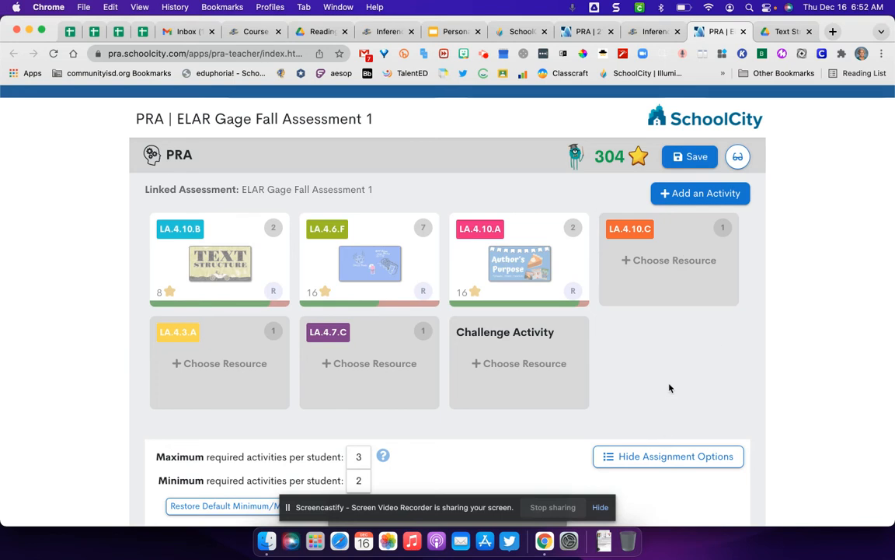
scroll(681, 353, "down", 2)
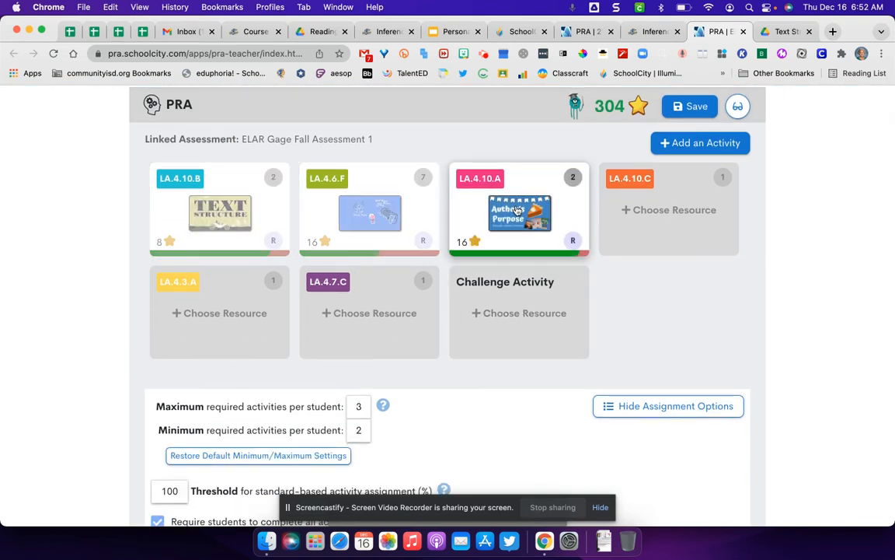
scroll(445, 405, "down", 1)
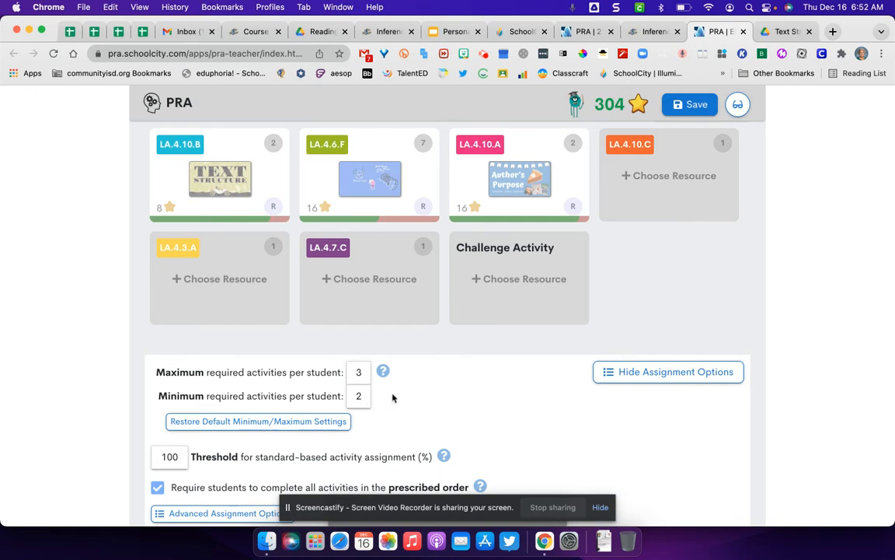
scroll(406, 398, "down", 2)
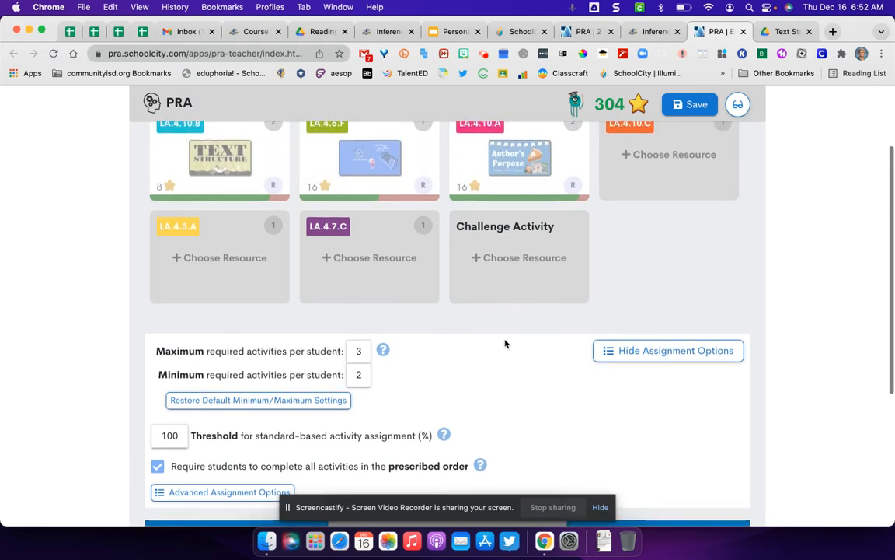
scroll(505, 344, "down", 2)
scroll(505, 343, "down", 1)
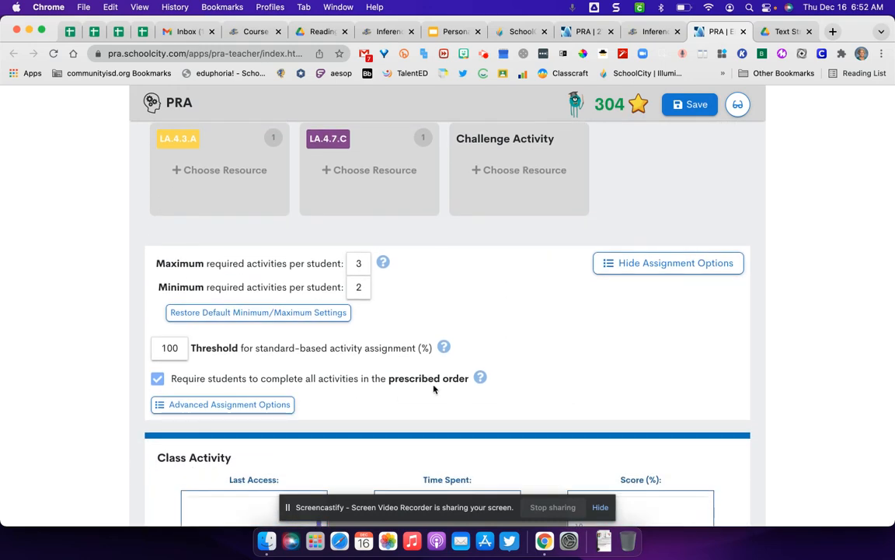
- Examine the Class Activity charts and the student results table, and hide the table again
scroll(434, 389, "down", 5)
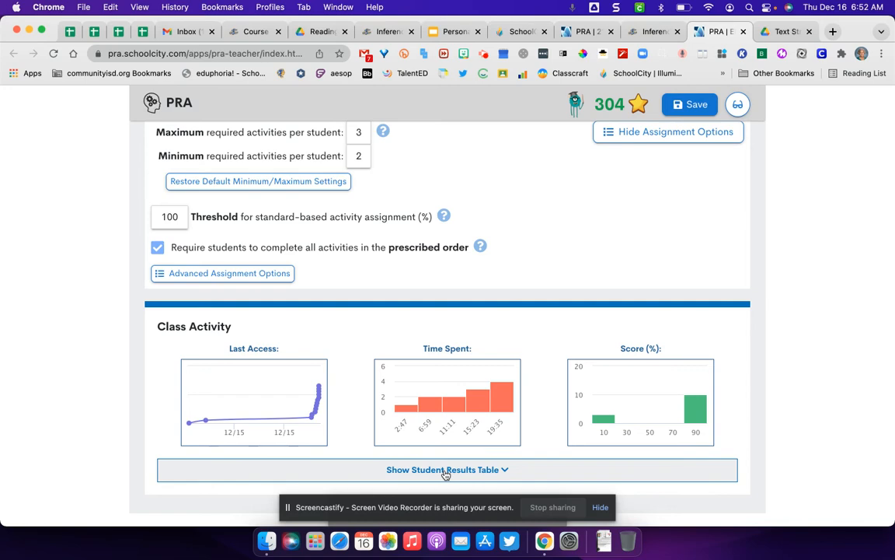
left_click(502, 474)
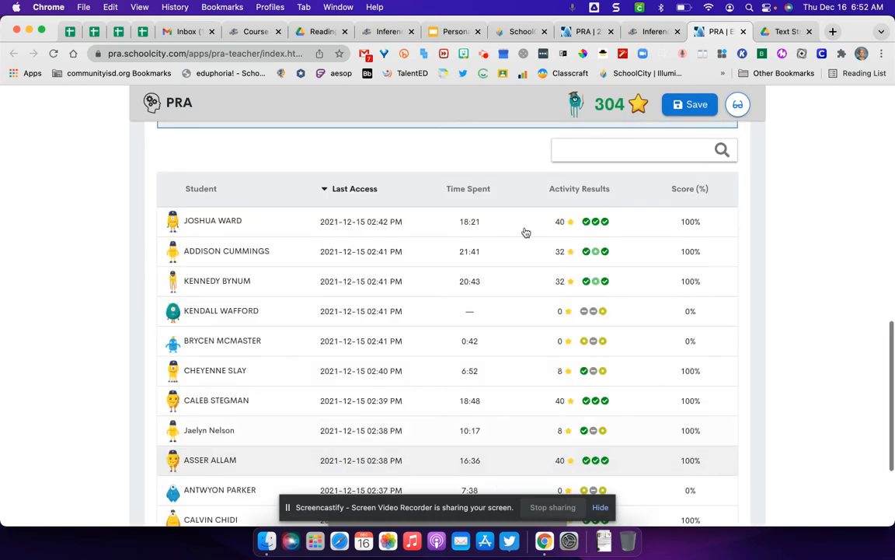
scroll(478, 193, "up", 5)
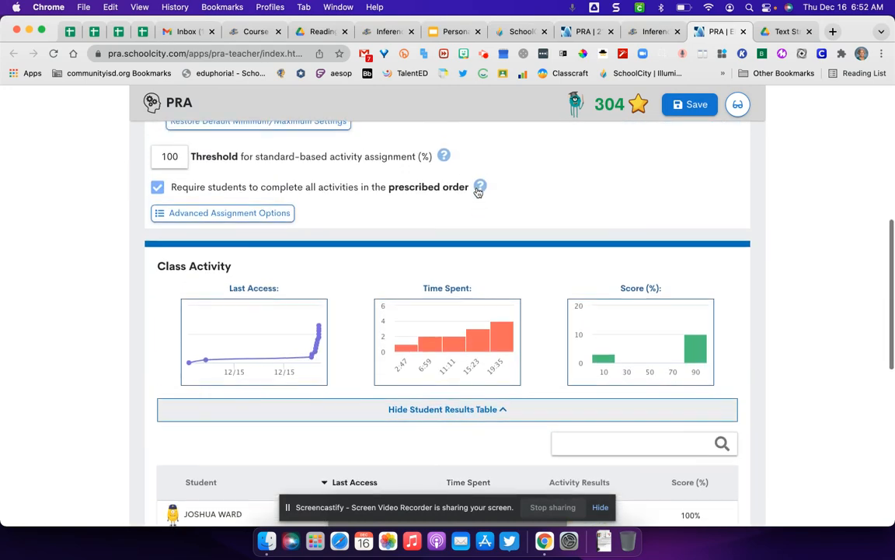
scroll(478, 192, "up", 2)
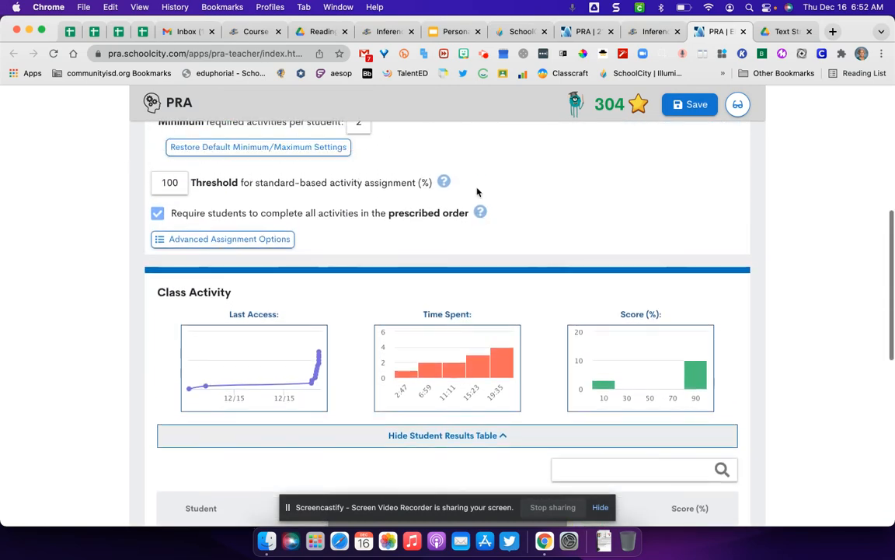
left_click(503, 437)
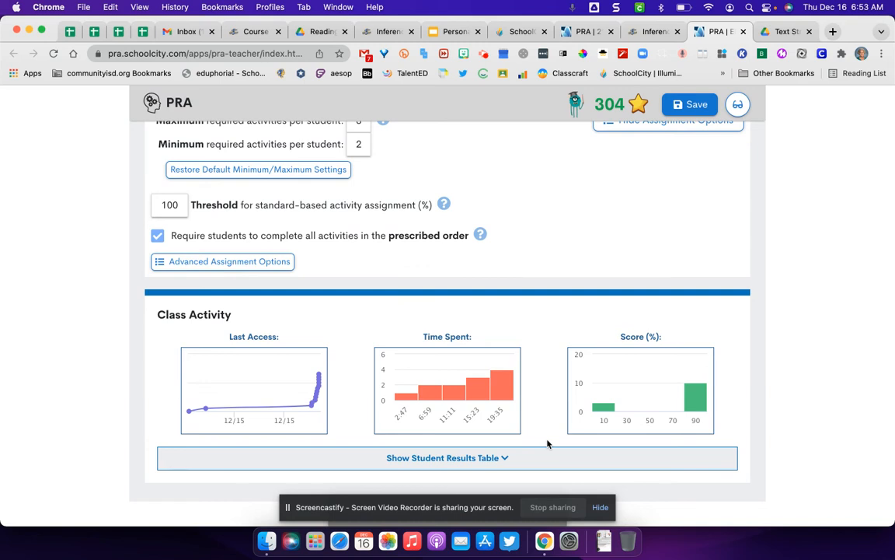
- Preview the ELAR Gage Fall Assessment 1 assignment as a student, check its instructions and the optional Activity 3, and close the preview
scroll(547, 444, "up", 5)
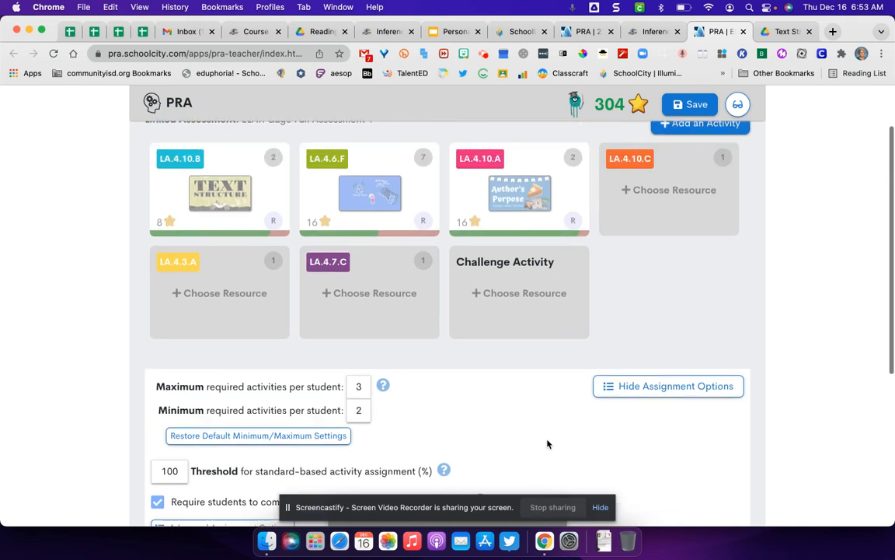
scroll(547, 444, "up", 2)
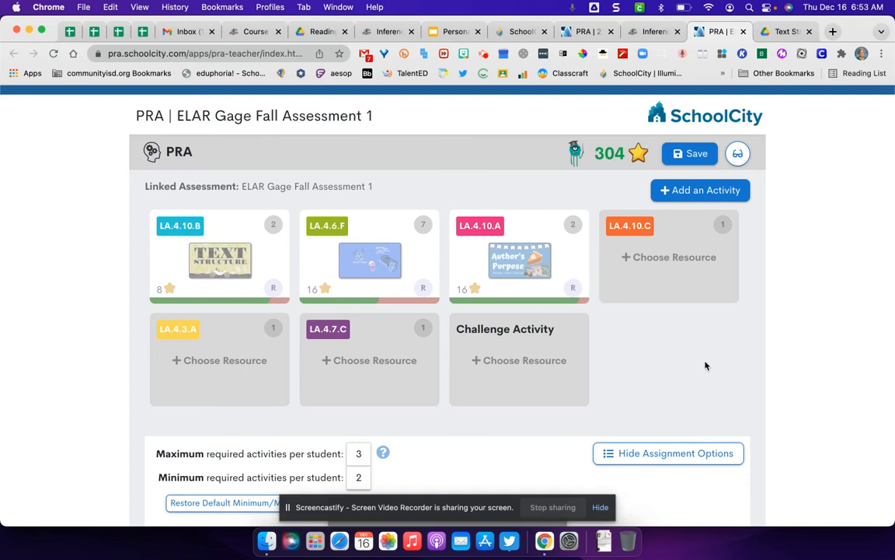
scroll(705, 366, "up", 1)
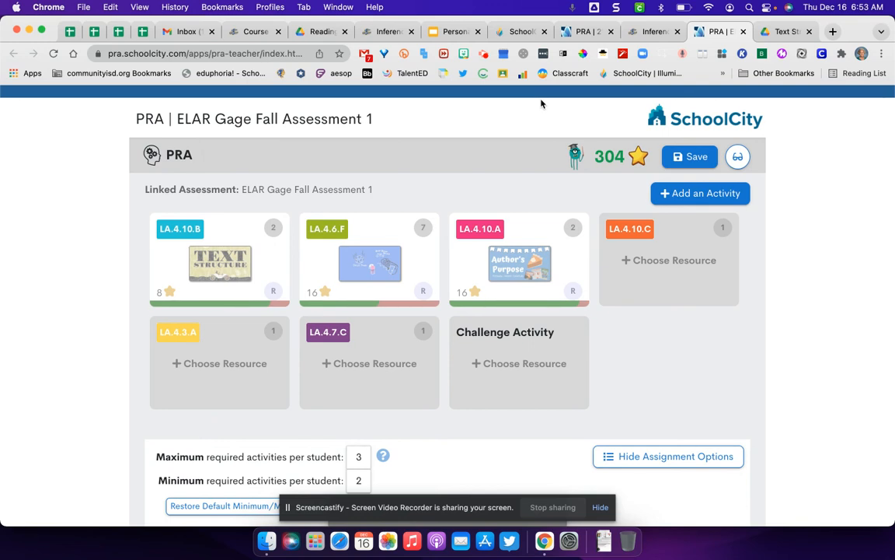
left_click(737, 156)
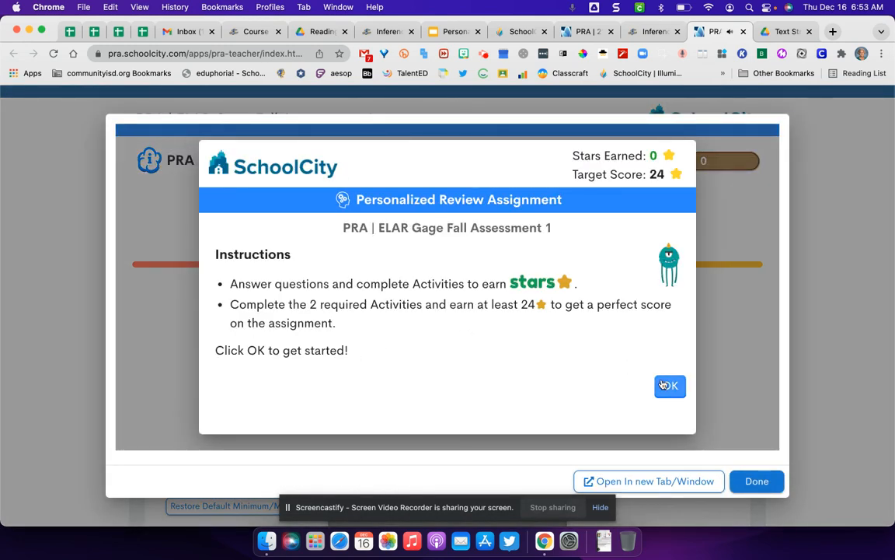
left_click(669, 386)
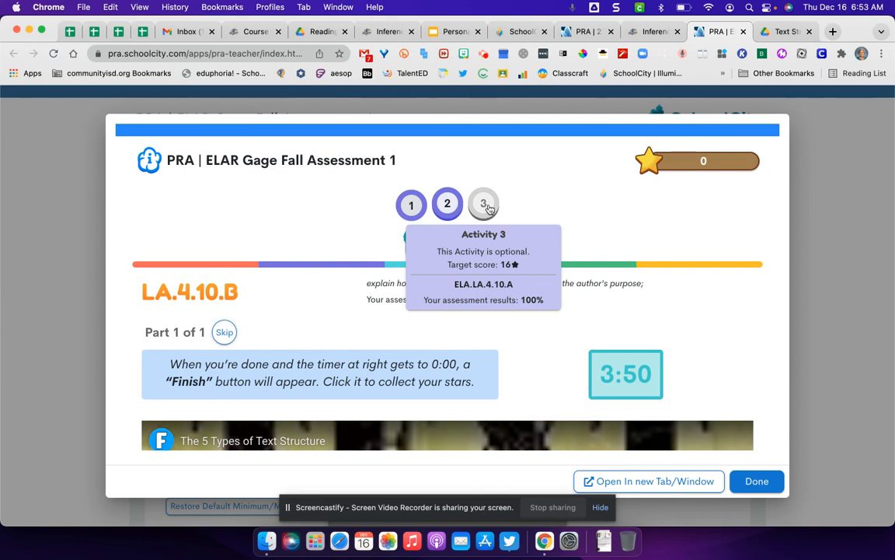
left_click(757, 481)
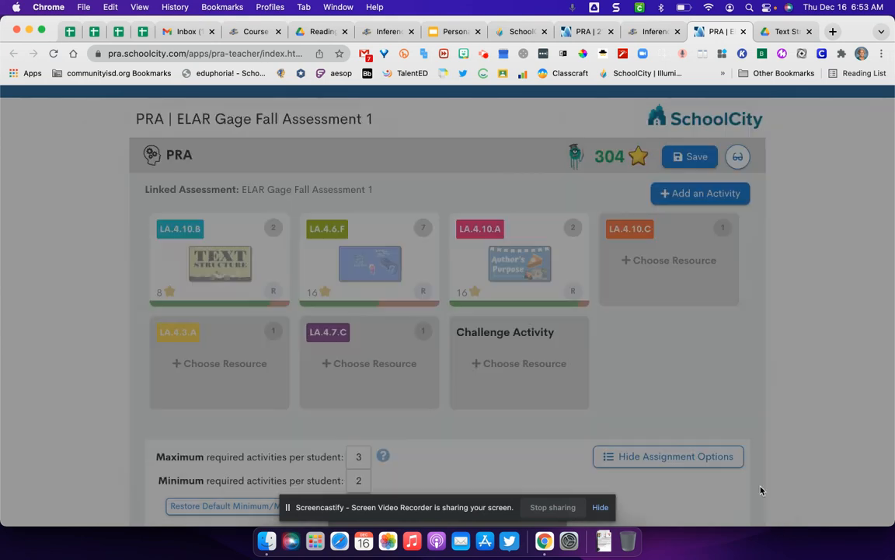